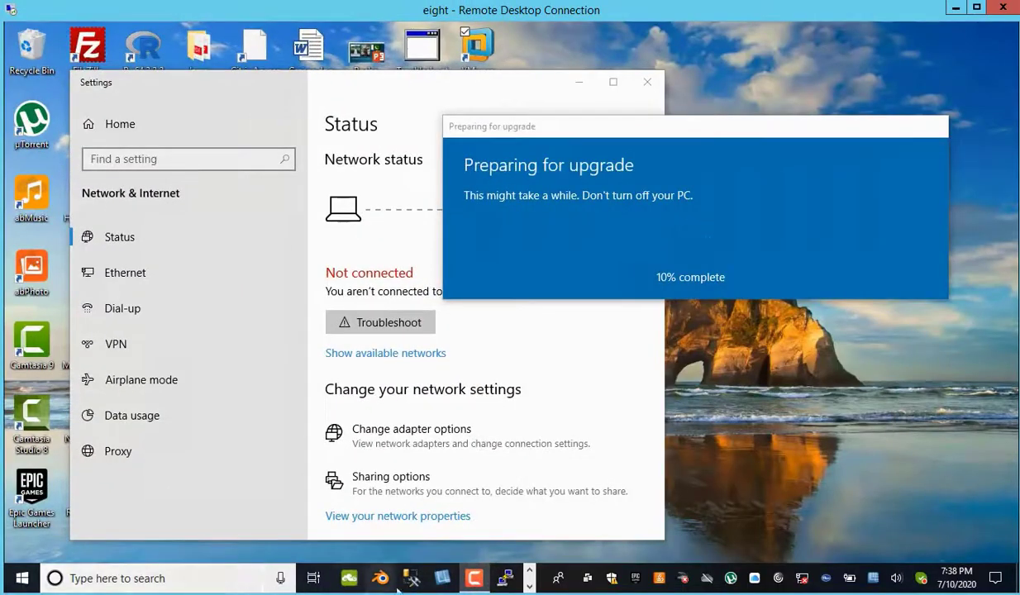
# Step: Launch Command Prompt and run winver to confirm Windows 10 Home version 1809
pyautogui.press('super')
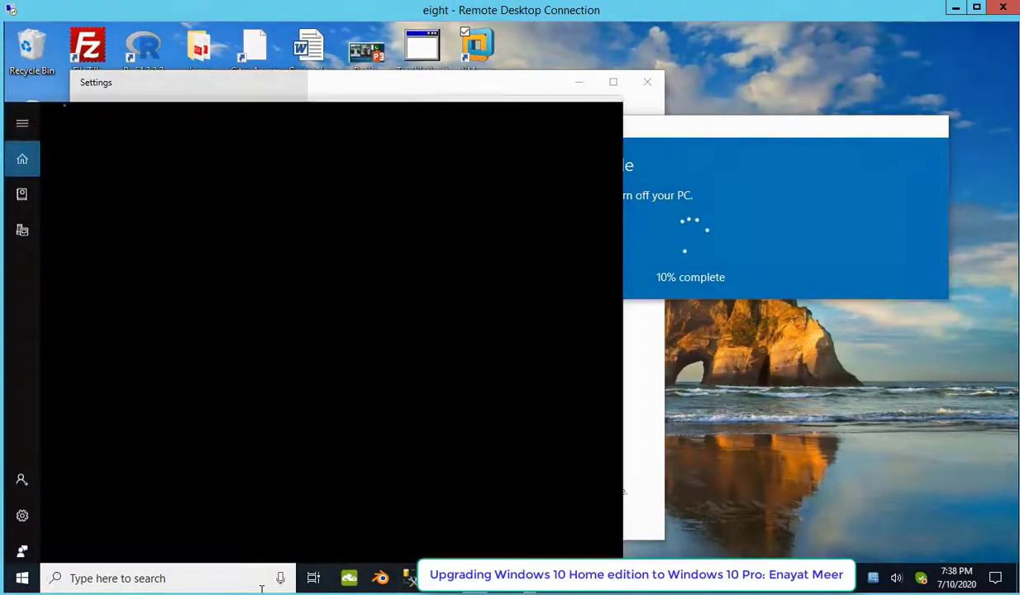
pyautogui.write('cmd')
pyautogui.press('Return')
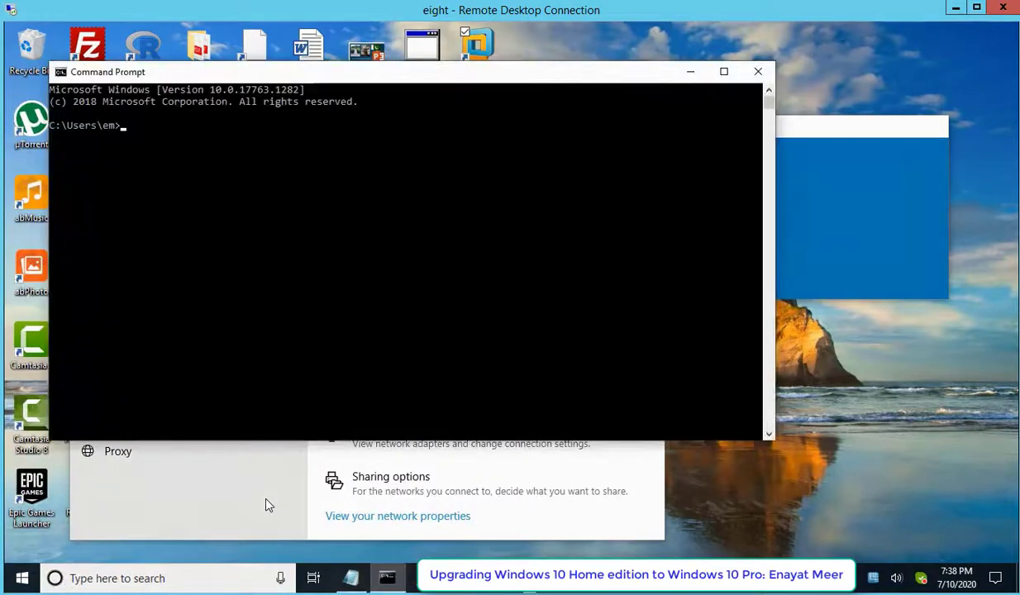
pyautogui.write('winver')
pyautogui.press('Return')
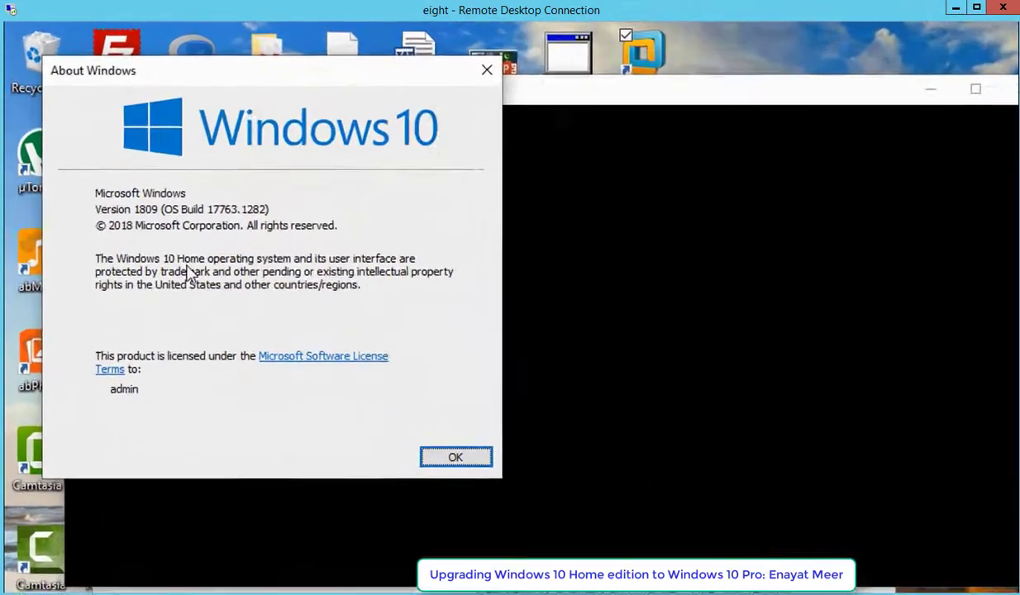
pyautogui.click(345, 352)
pyautogui.write('control system')
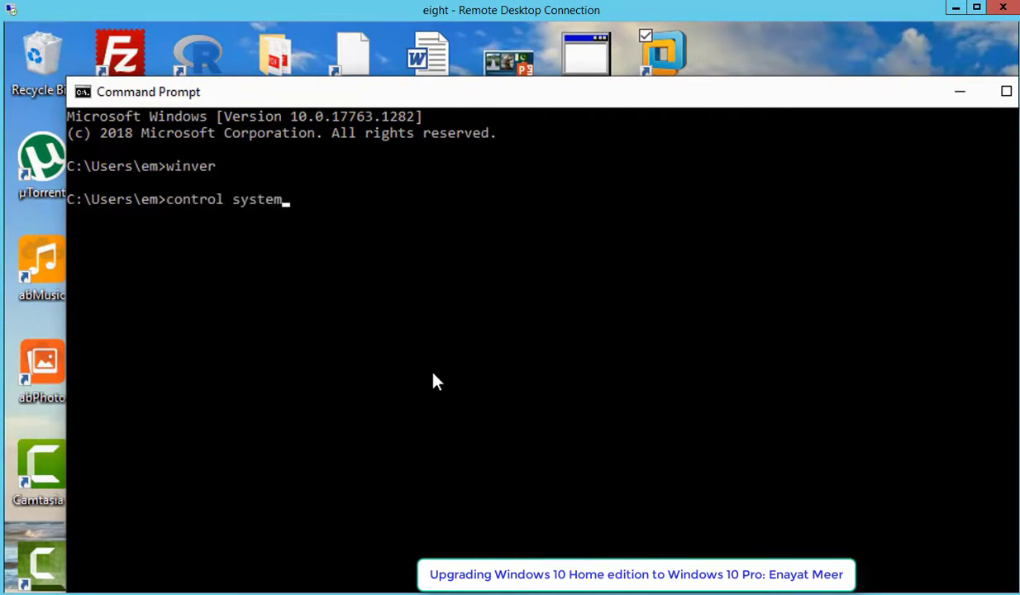
# Step: Open the System panel, check the Windows 10 Home edition, and choose Change product key
pyautogui.press('Return')
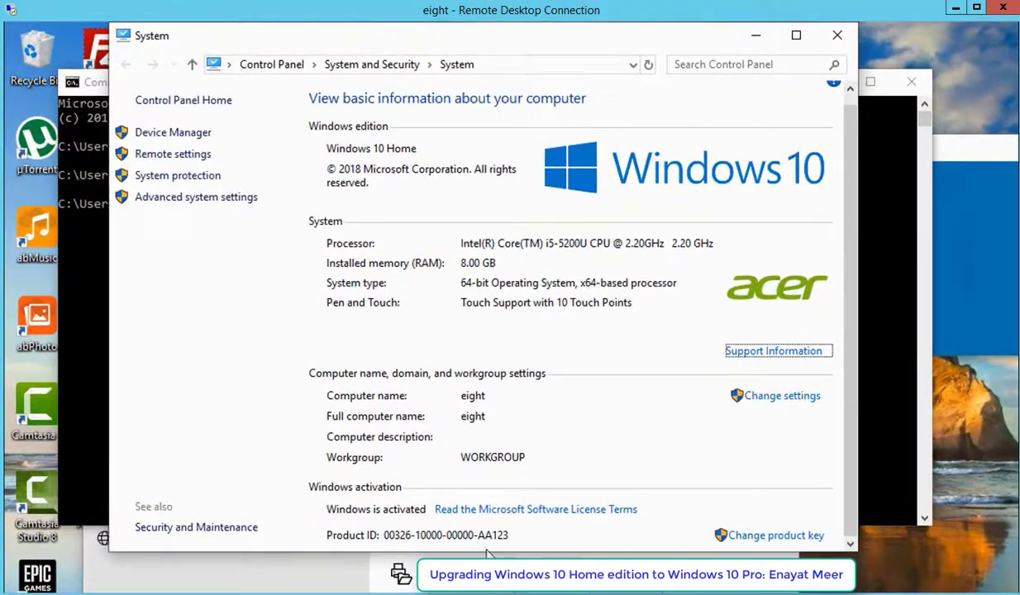
pyautogui.click(757, 536)
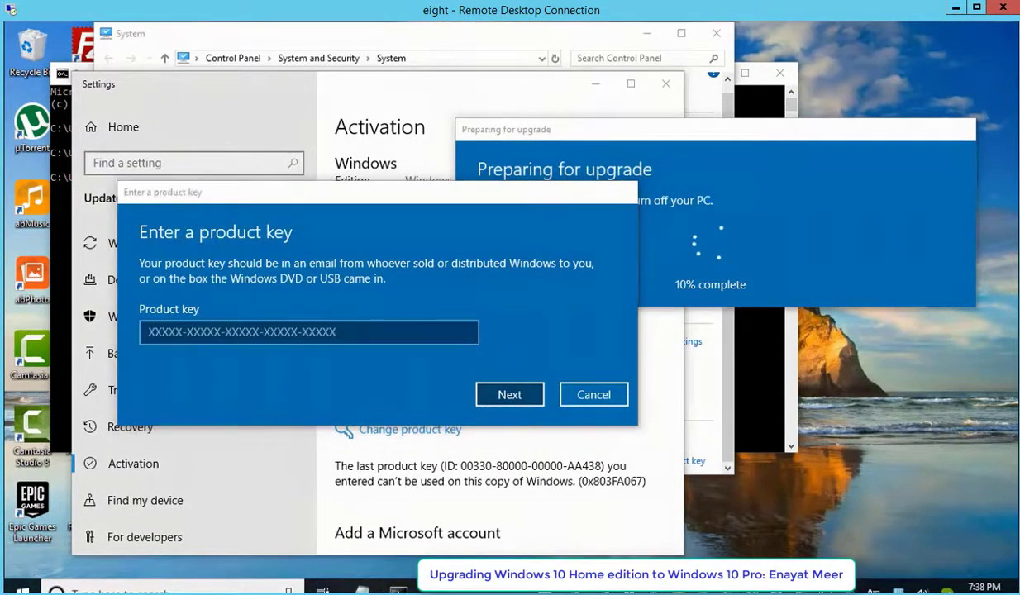
# Step: Copy the Windows 10 Pro product key from the Notepad notes
pyautogui.click(361, 589)
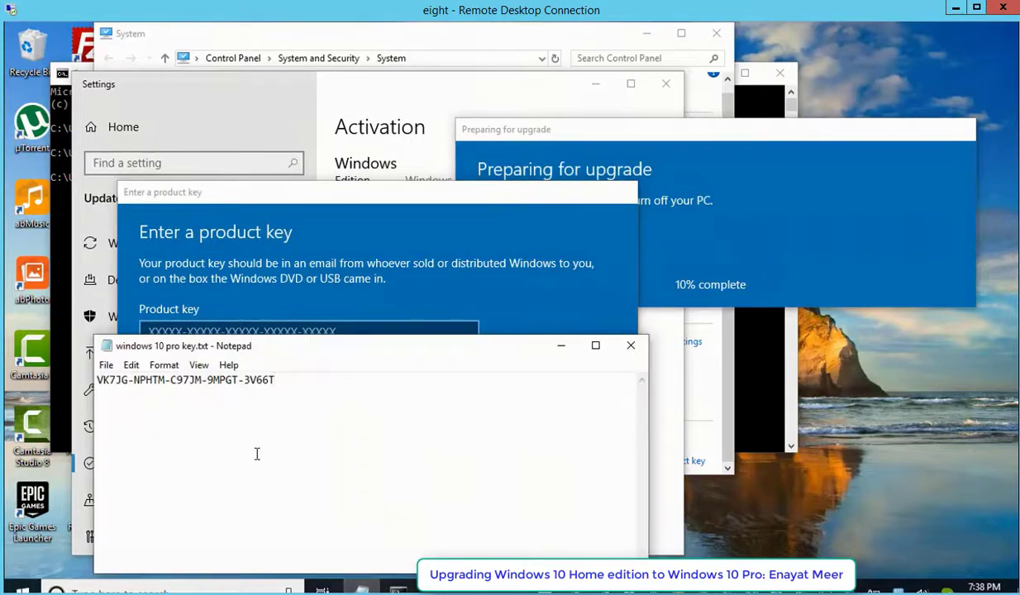
pyautogui.moveTo(279, 382); pyautogui.dragTo(98, 380)
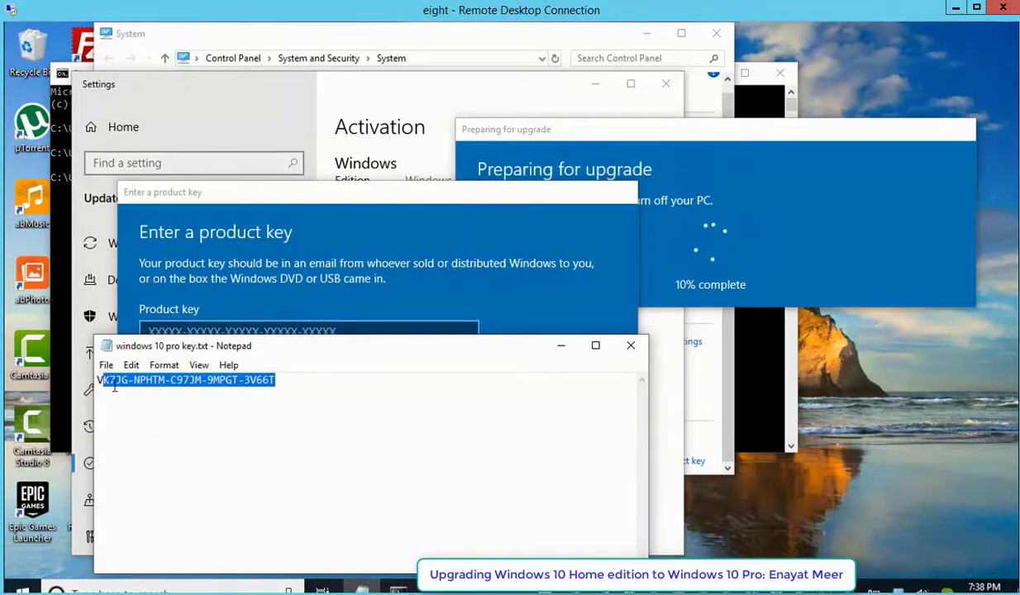
pyautogui.moveTo(275, 381); pyautogui.dragTo(85, 380)
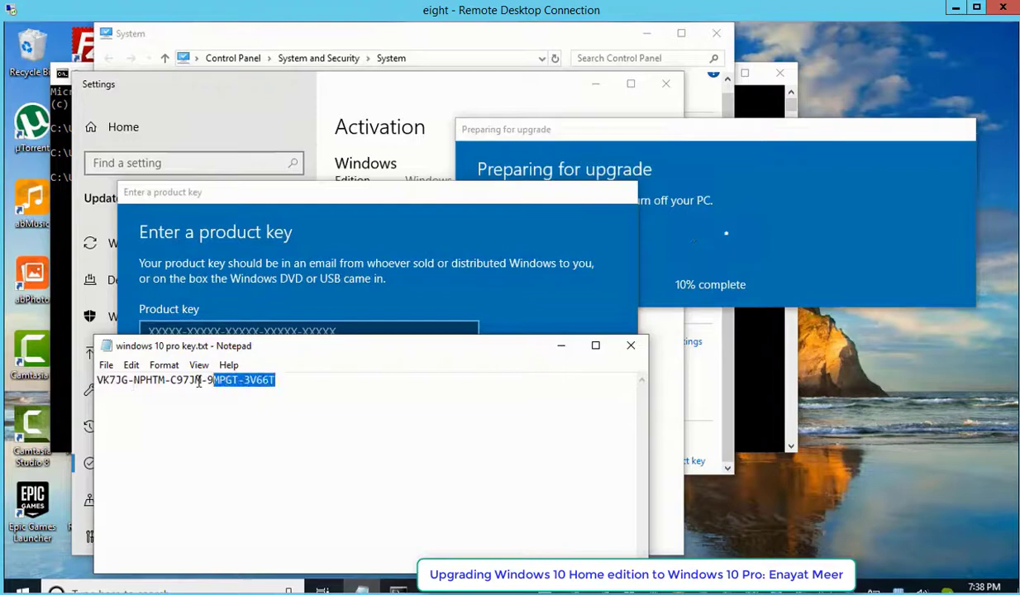
pyautogui.rightClick(204, 380)
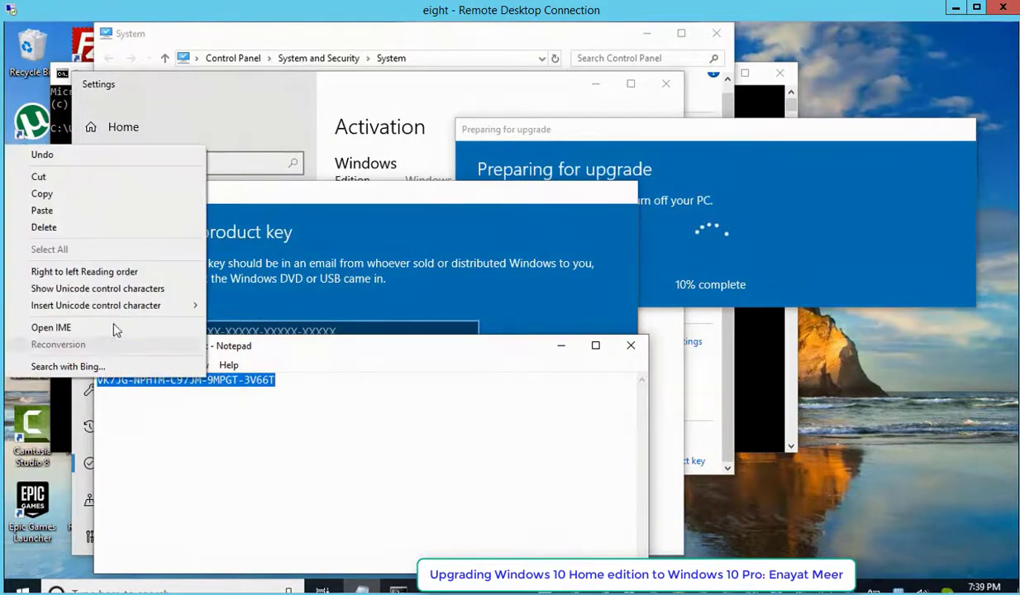
pyautogui.click(42, 194)
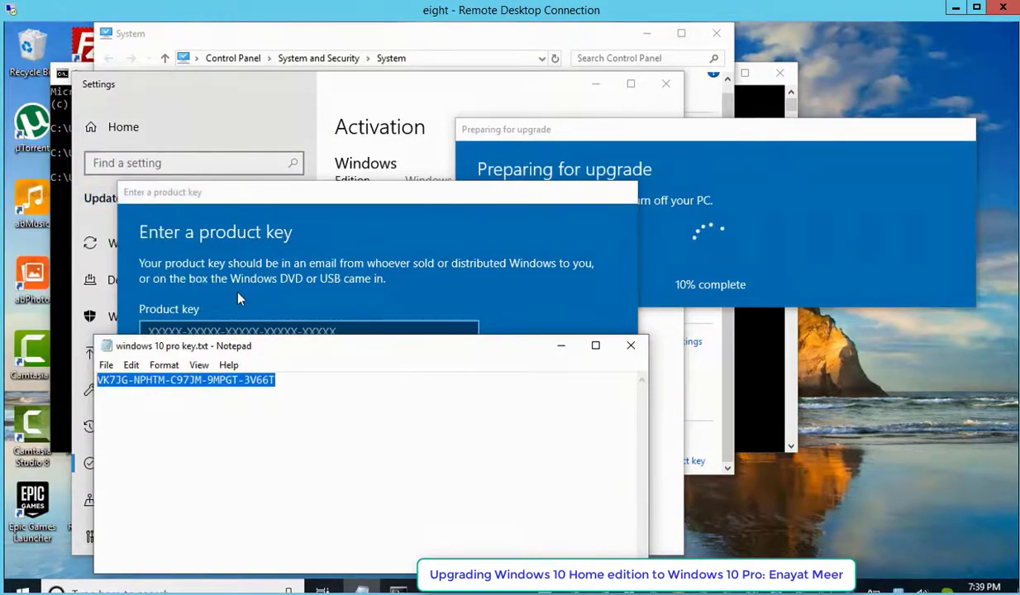
# Step: Paste the Pro key into the Product key box, then cancel the key entry
pyautogui.click(561, 347)
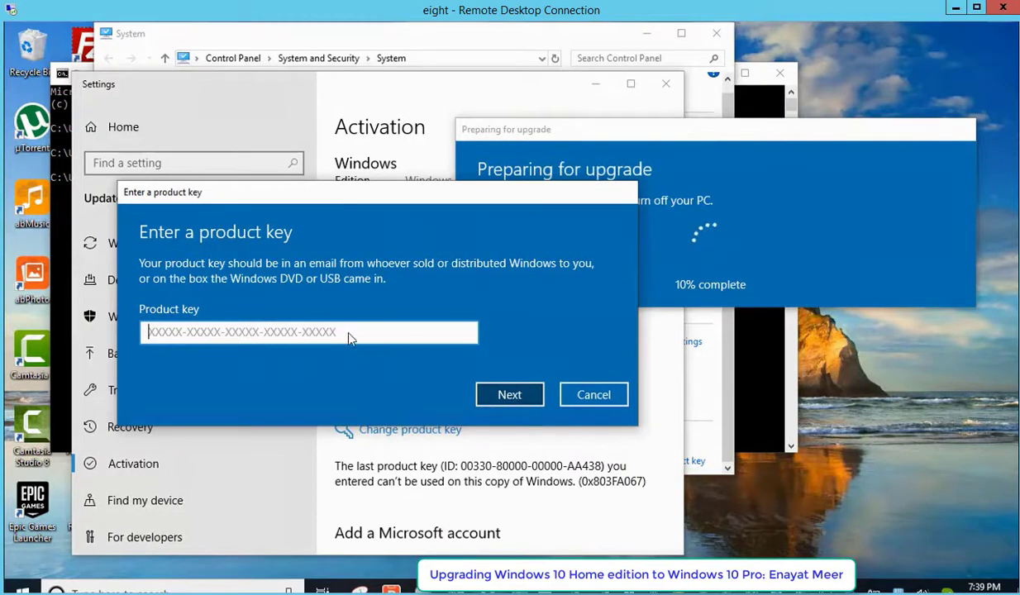
pyautogui.rightClick(348, 330)
pyautogui.click(380, 341)
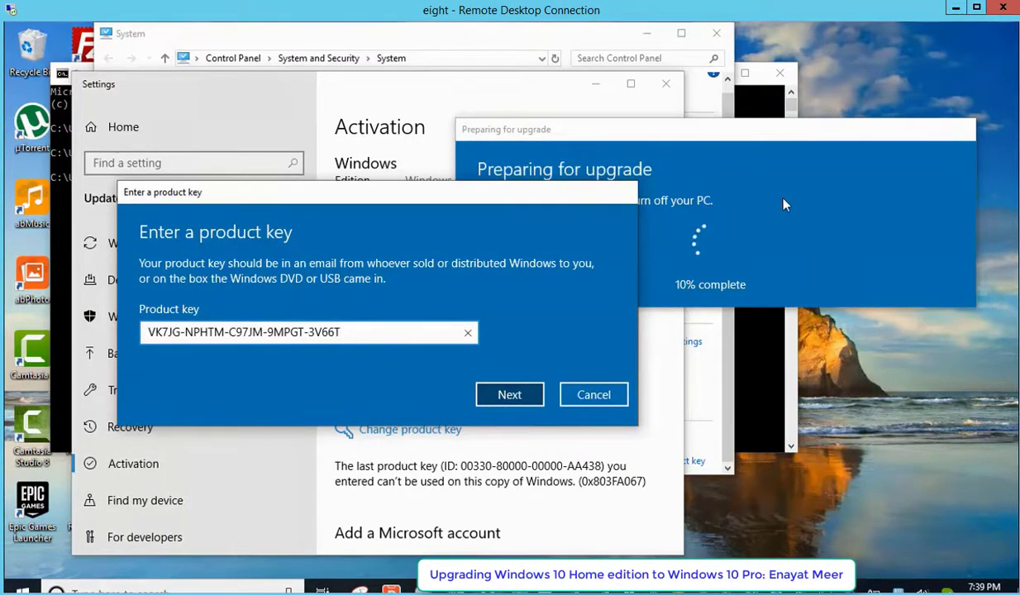
pyautogui.click(595, 396)
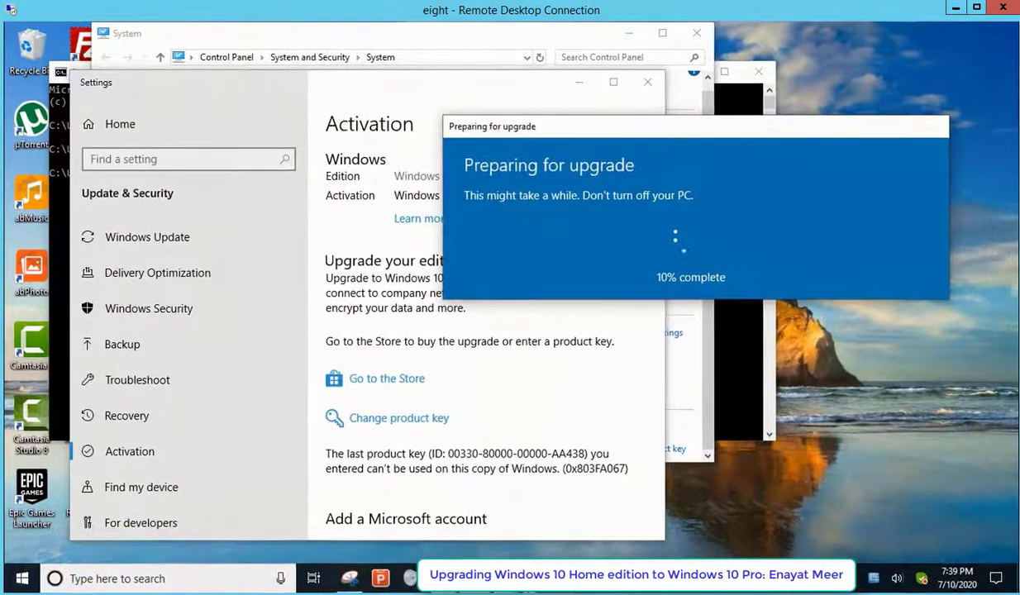
pyautogui.moveTo(410, 577)
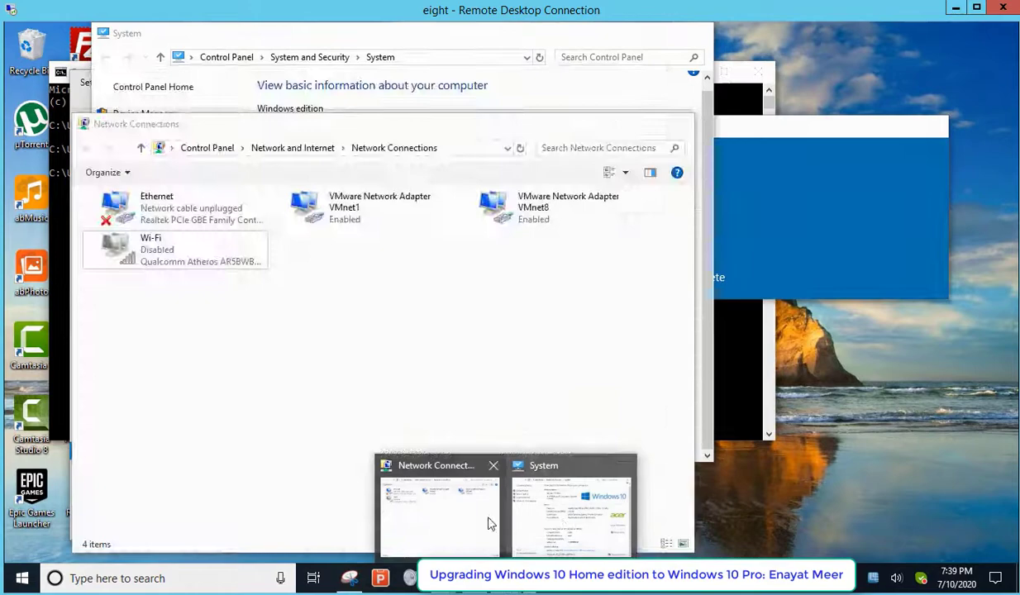
# Step: Disable the Ethernet adapter in Network Connections and close the window
pyautogui.click(446, 515)
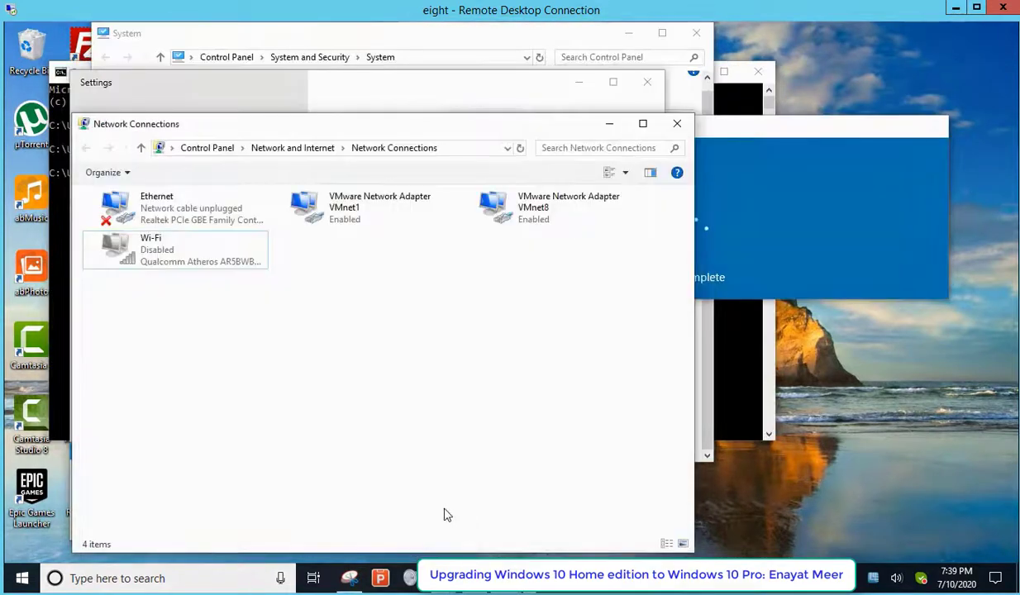
pyautogui.rightClick(160, 259)
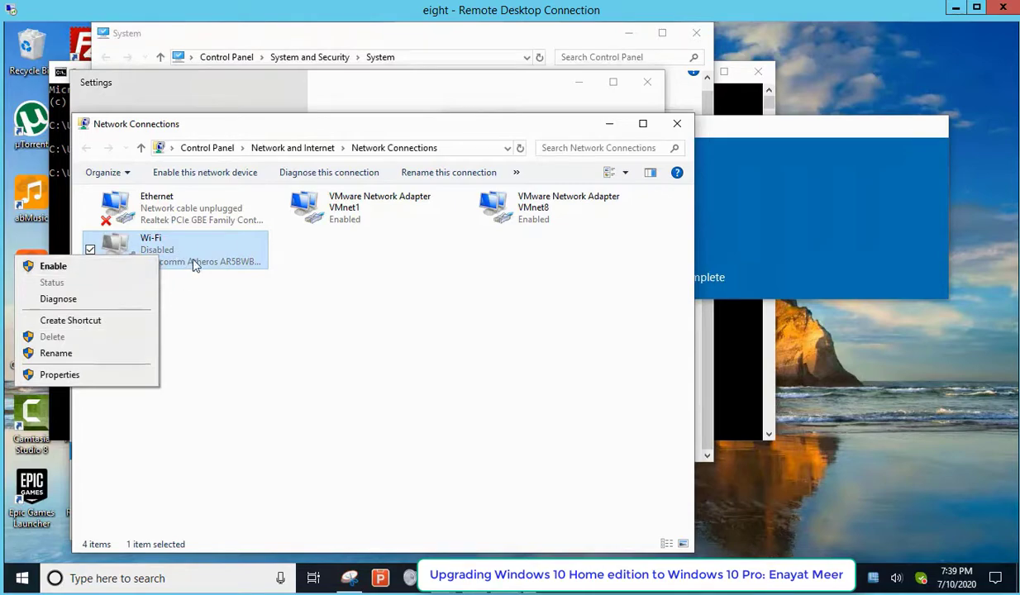
pyautogui.click(227, 337)
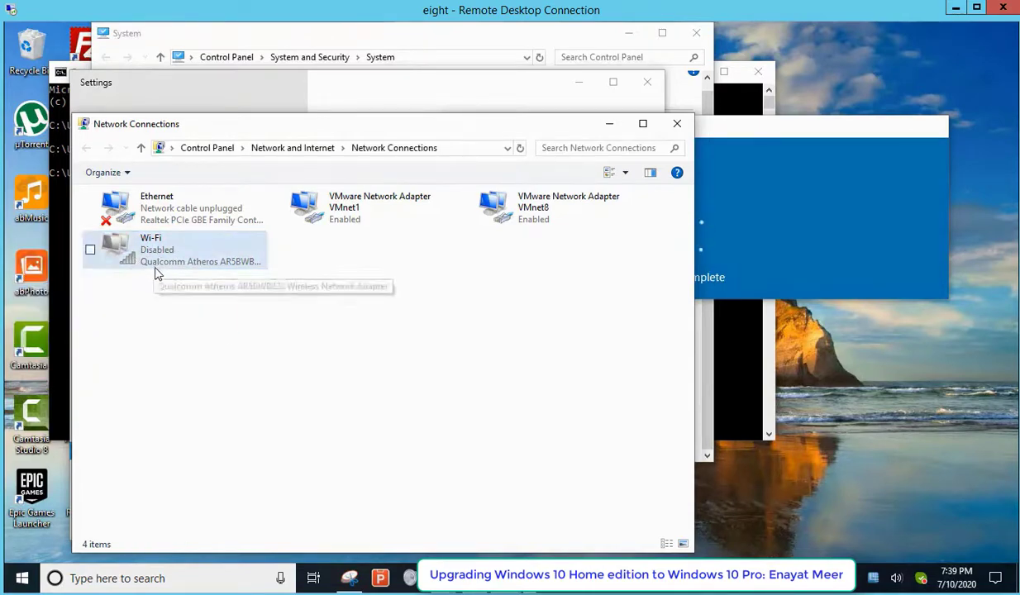
pyautogui.rightClick(347, 218)
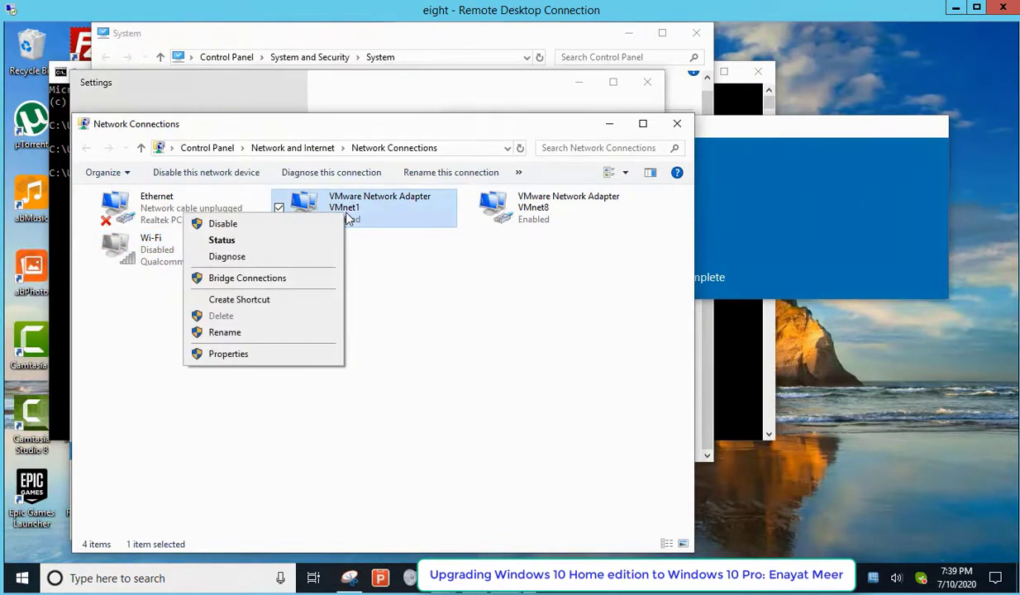
pyautogui.click(139, 371)
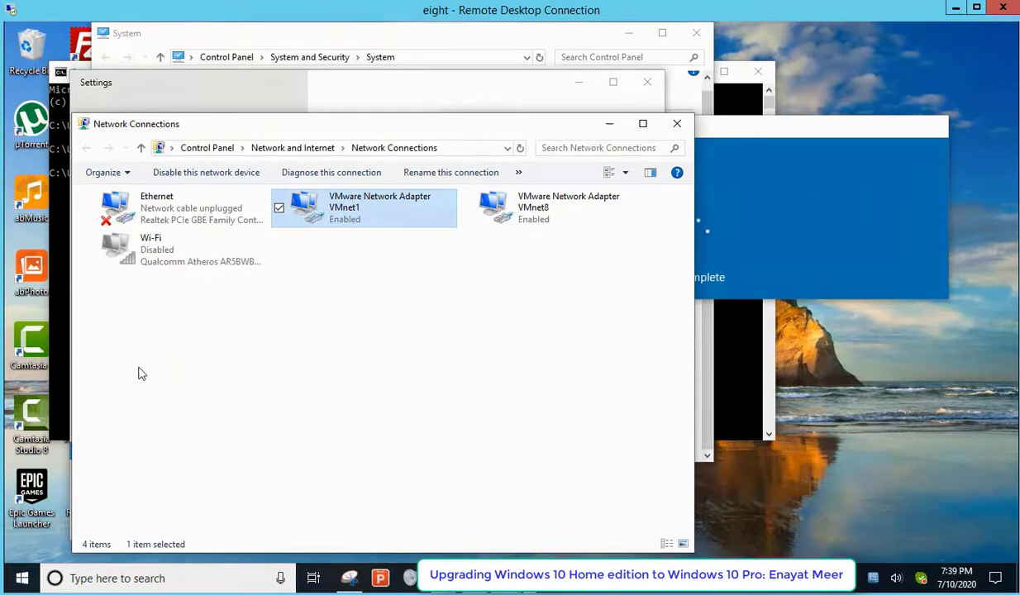
pyautogui.click(147, 262)
pyautogui.click(171, 219)
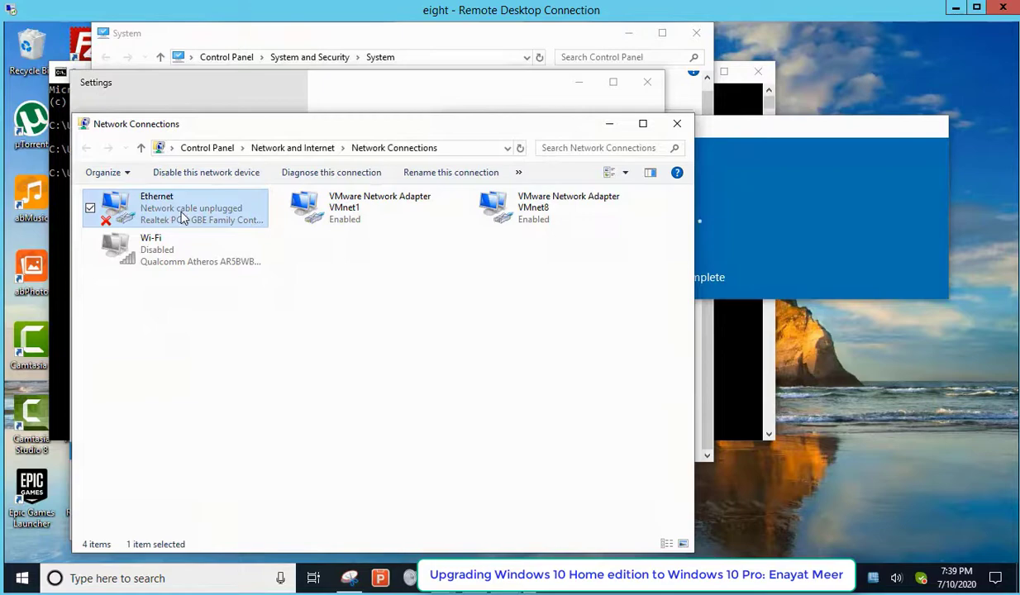
pyautogui.rightClick(183, 217)
pyautogui.click(124, 222)
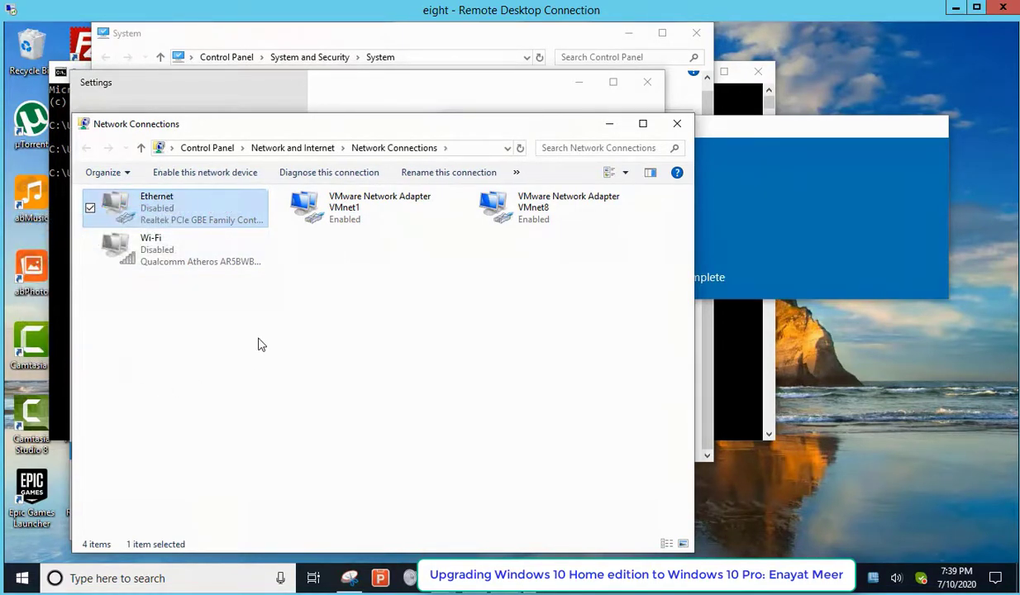
pyautogui.click(677, 124)
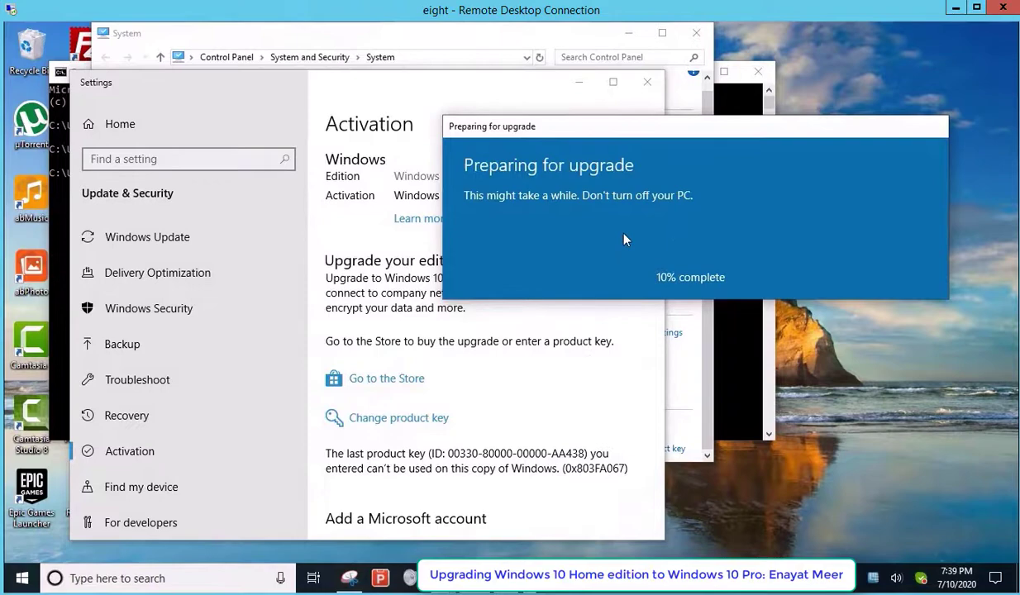
# Step: Drag the Preparing for upgrade window down and to the left
pyautogui.moveTo(597, 139); pyautogui.dragTo(298, 162)
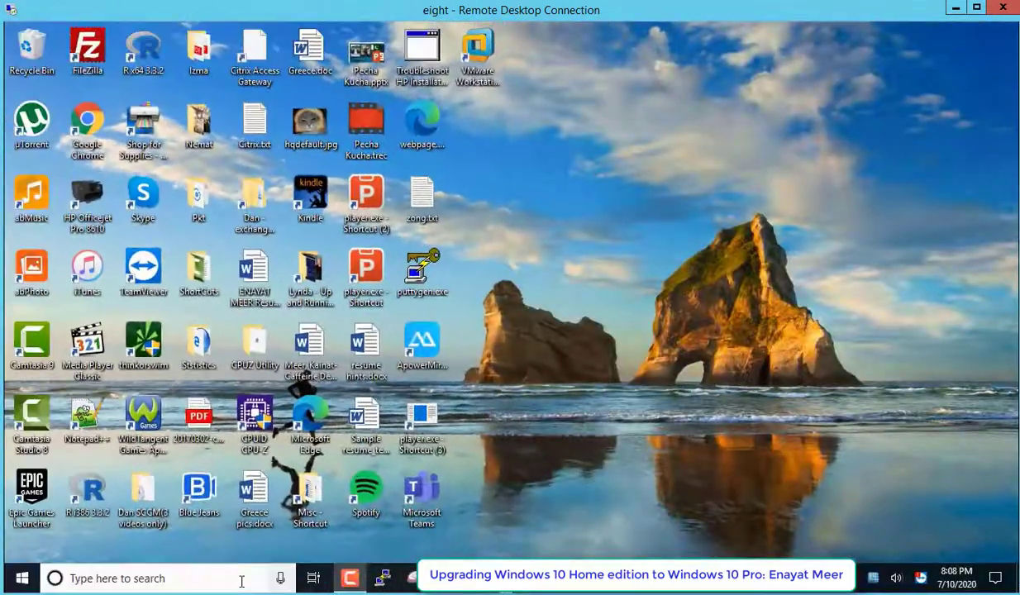
# Step: Launch Command Prompt and run 'control system' to show Windows 10 Pro, not activated
pyautogui.click(242, 580)
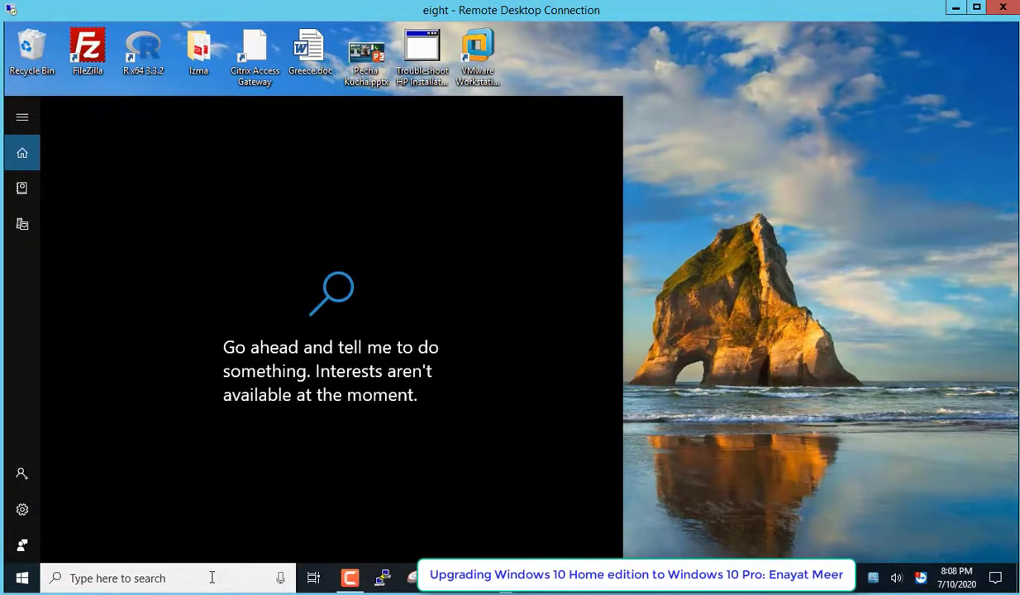
pyautogui.write('cmd')
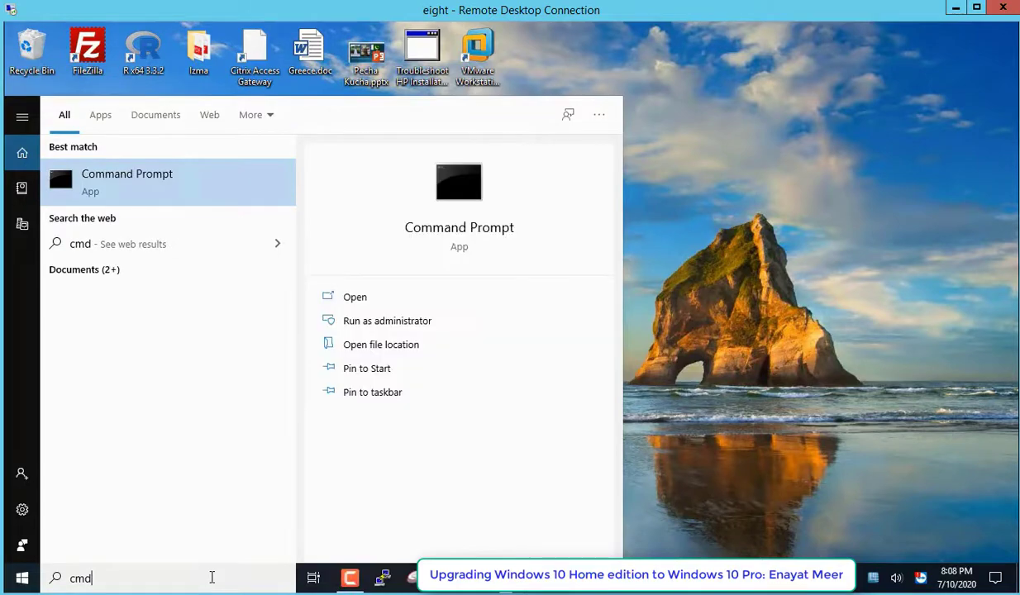
pyautogui.press('Return')
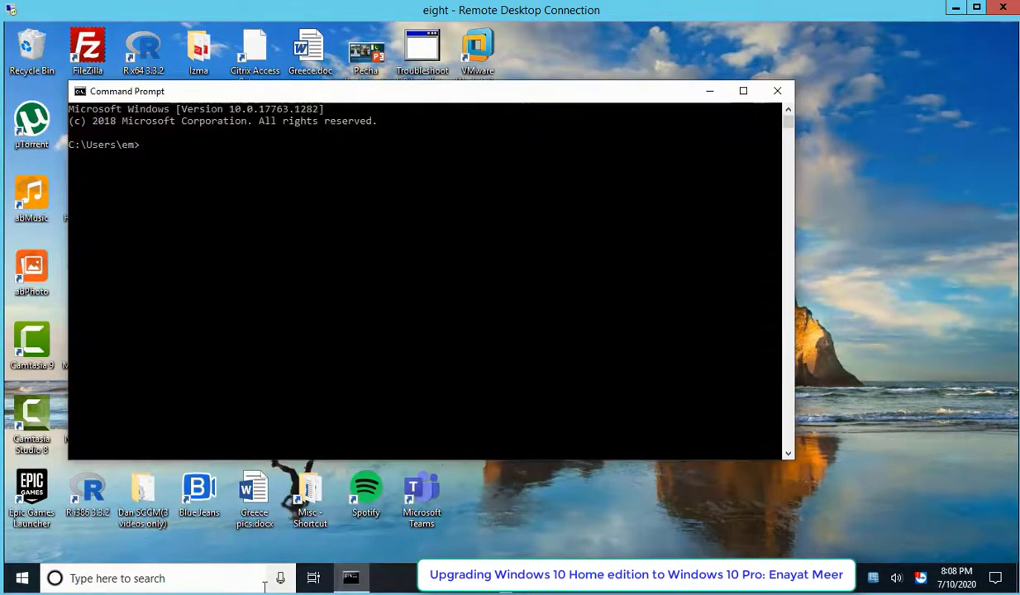
pyautogui.write('control system')
pyautogui.press('Return')
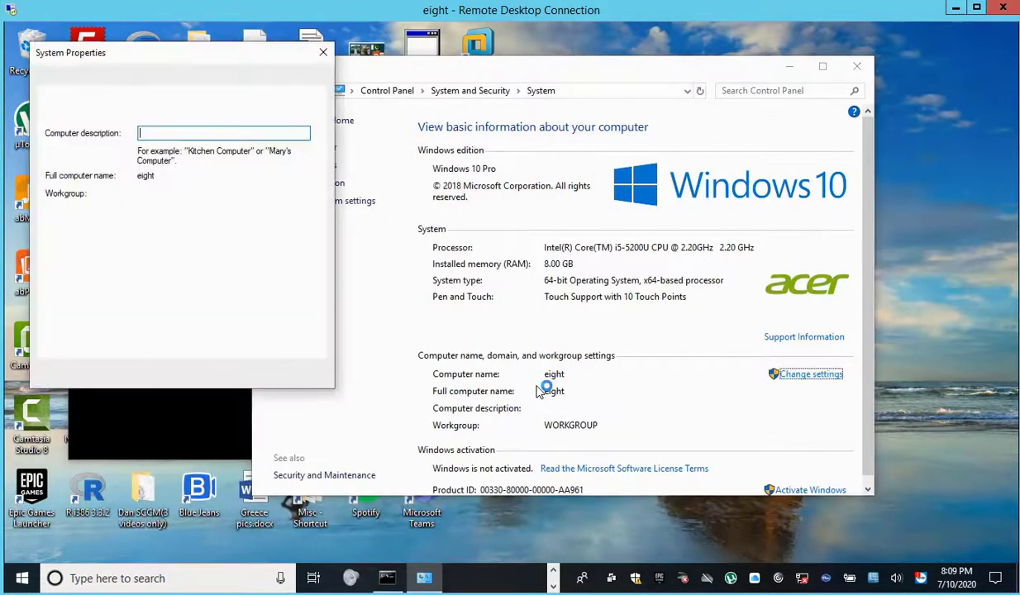
# Step: Allow remote connections to this computer on the Remote tab, then type hostname in Command Prompt
pyautogui.click(279, 78)
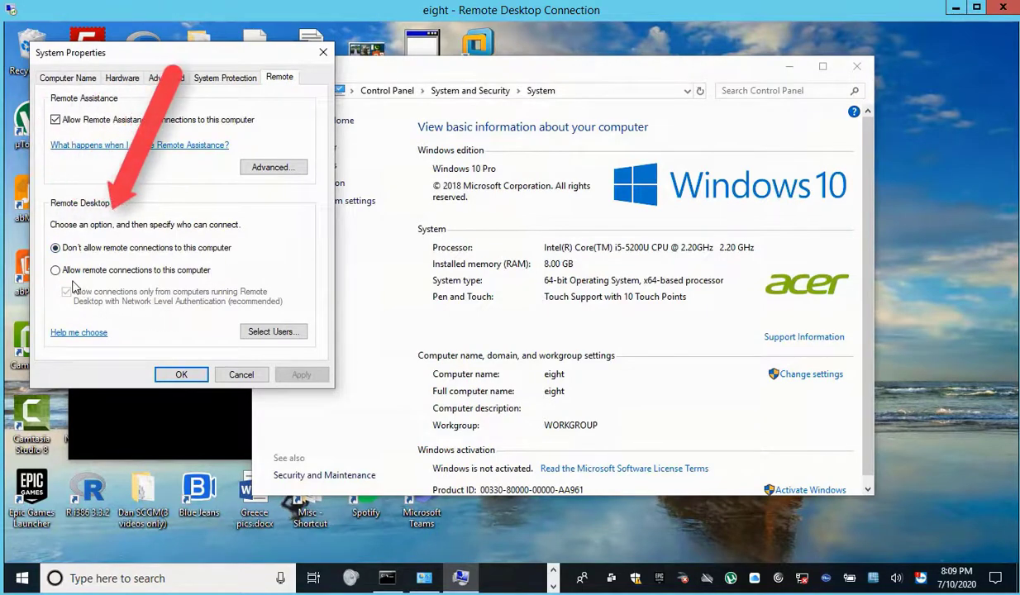
pyautogui.click(55, 270)
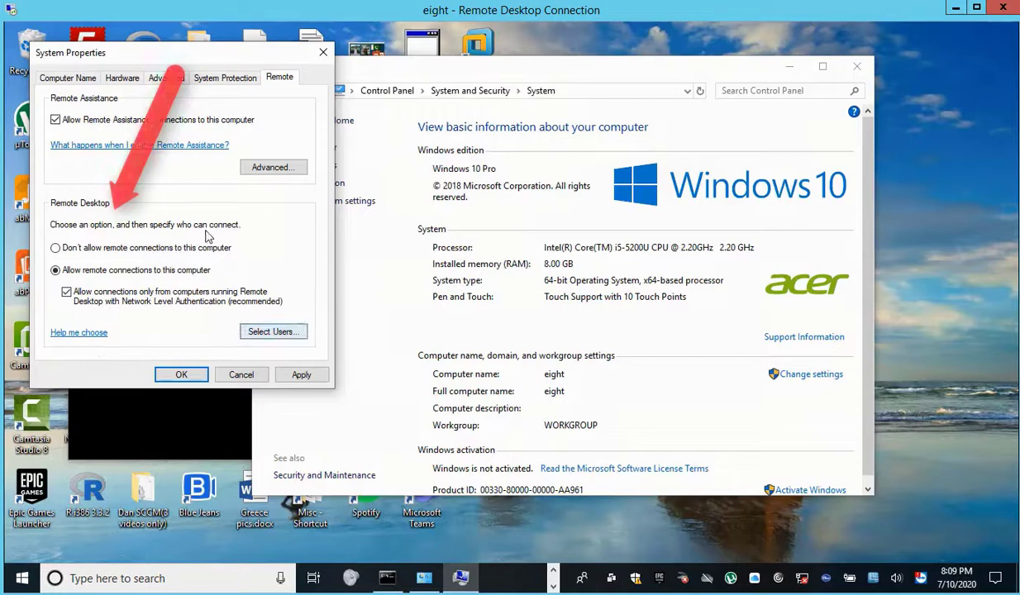
pyautogui.click(183, 376)
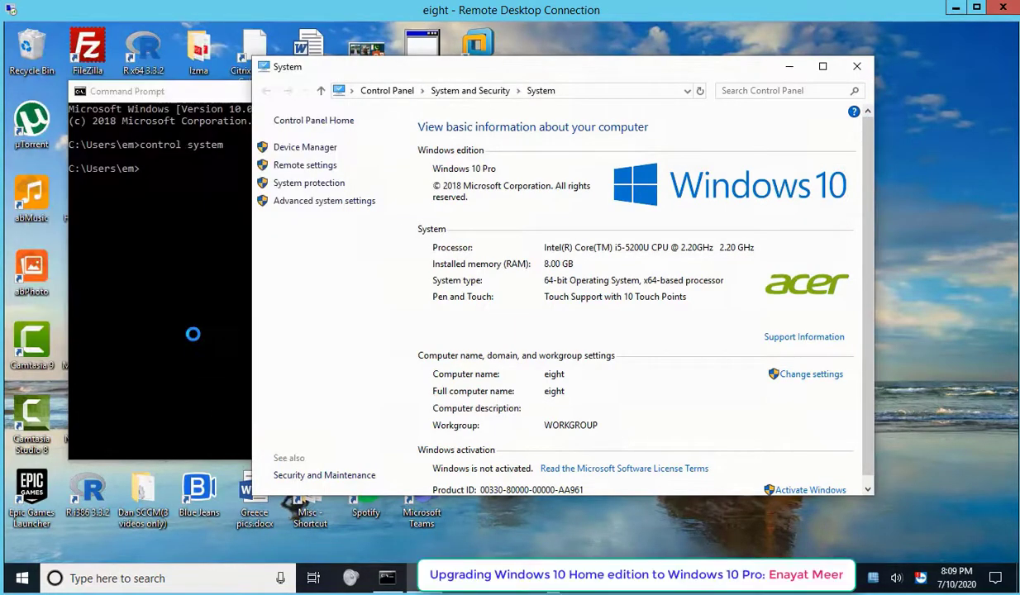
pyautogui.click(148, 166)
pyautogui.write('hostname')
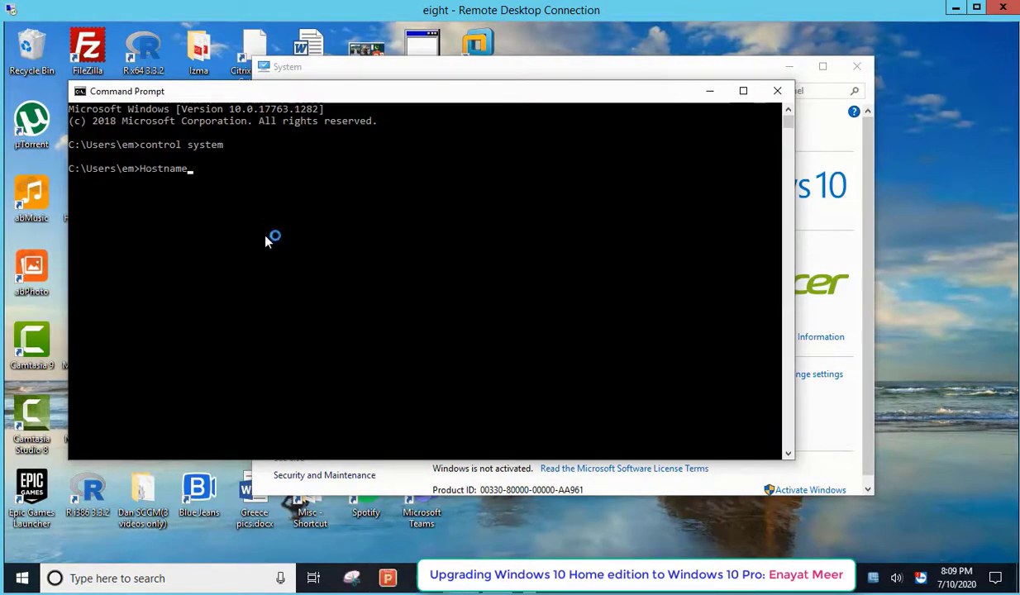
# Step: Run hostname and winver to confirm Windows 10 Pro version 1809, moving the About box aside
pyautogui.press('Return')
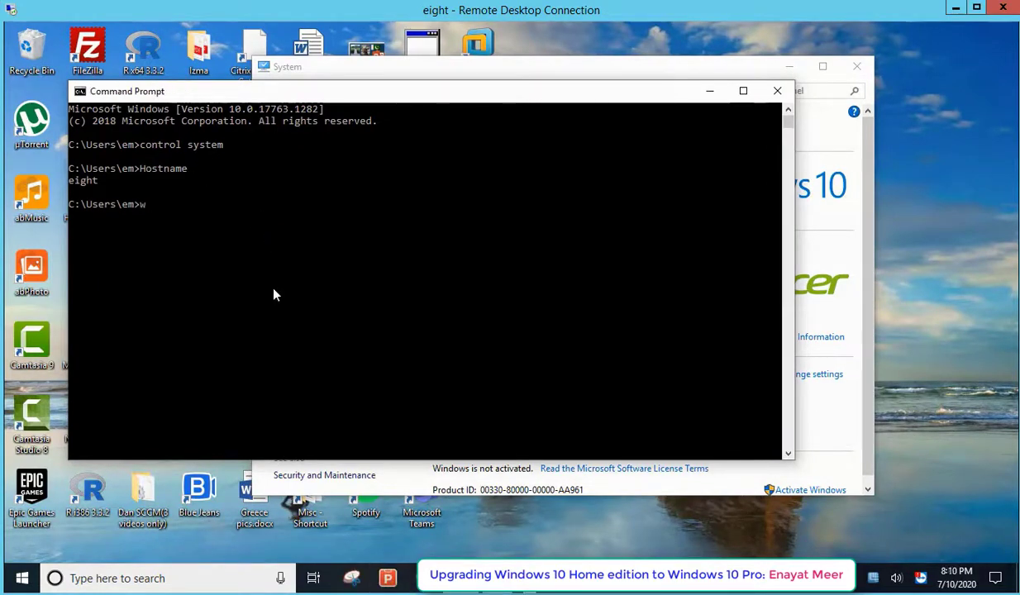
pyautogui.write('winver')
pyautogui.press('Return')
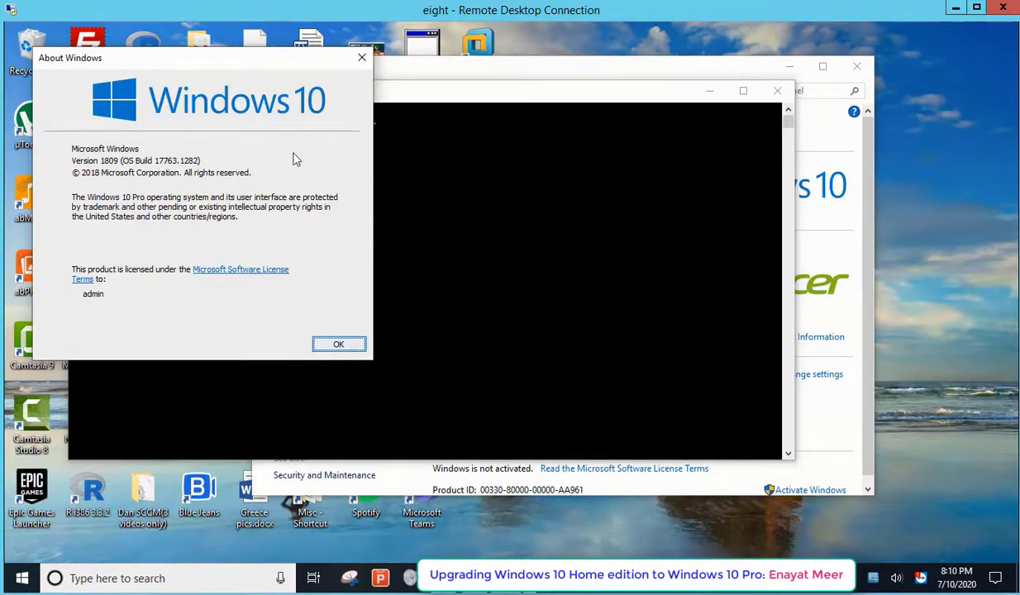
pyautogui.moveTo(262, 69); pyautogui.dragTo(533, 169)
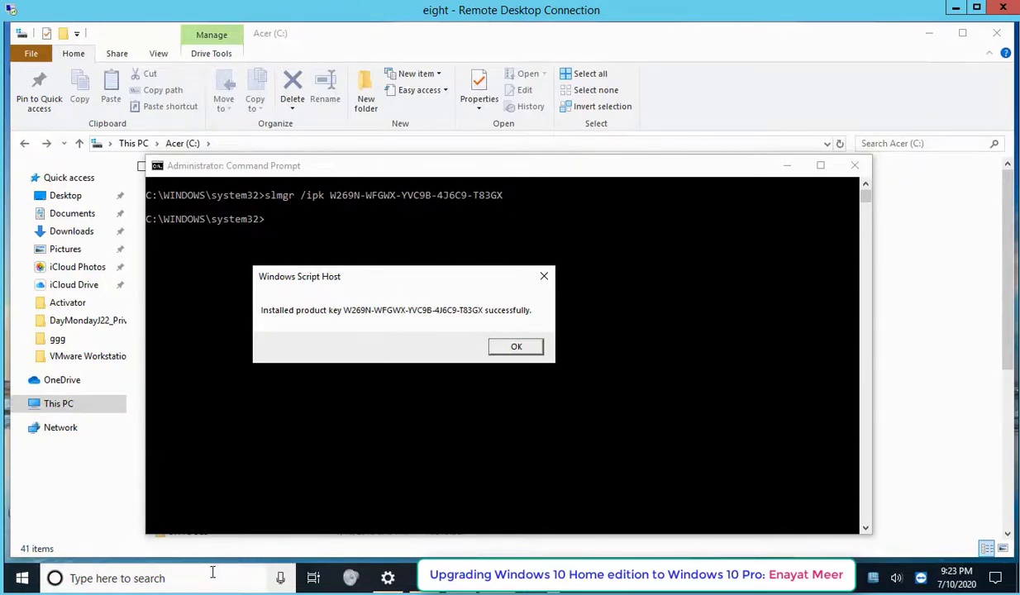
# Step: Dismiss the Windows Script Host message confirming the product key installed
pyautogui.click(508, 348)
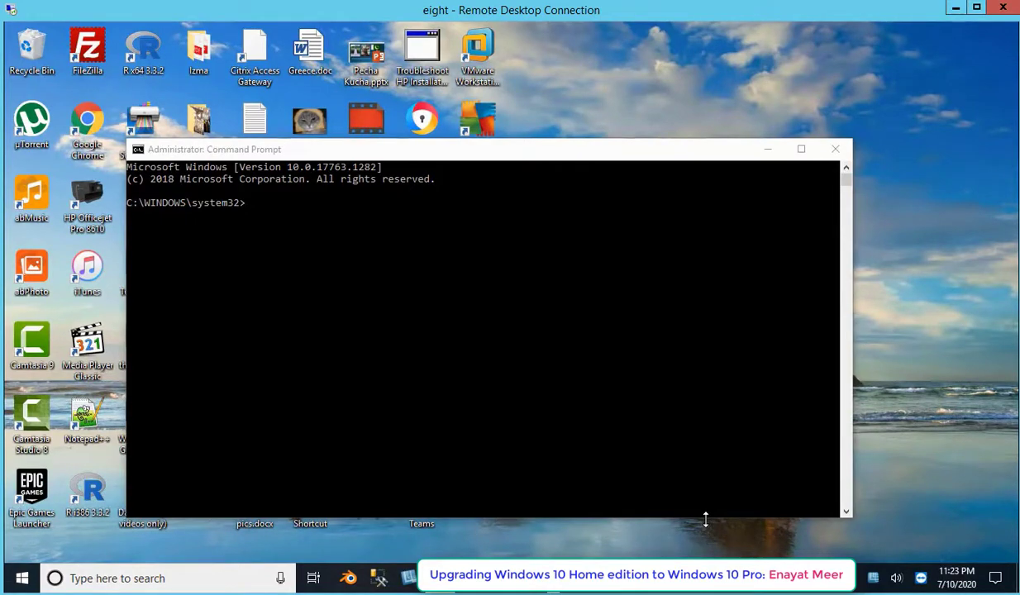
# Step: Run 'slmgr -rearm' in the administrator Command Prompt to reset licensing
pyautogui.click(428, 360)
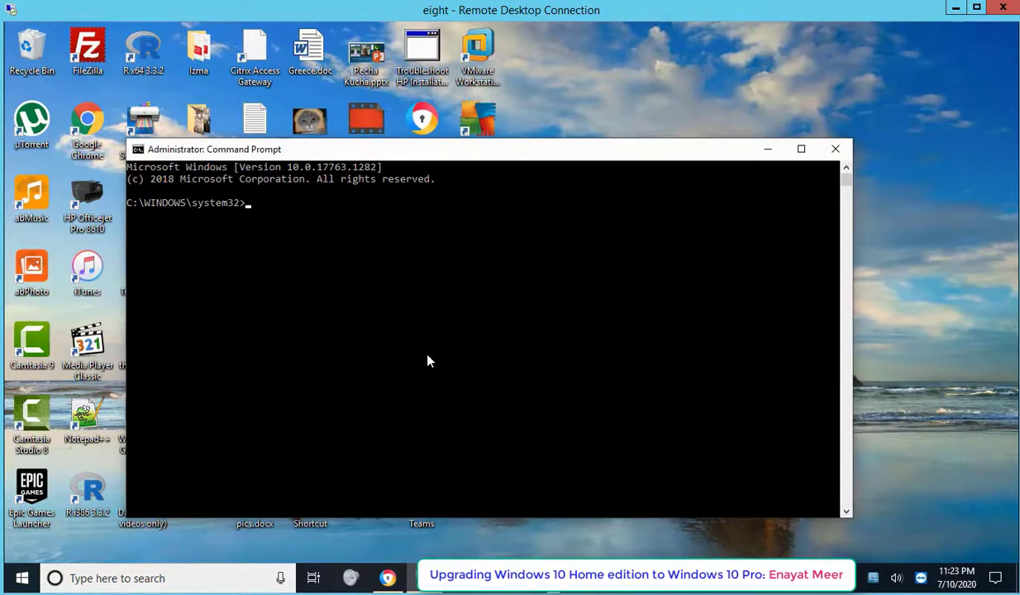
pyautogui.write('slm')
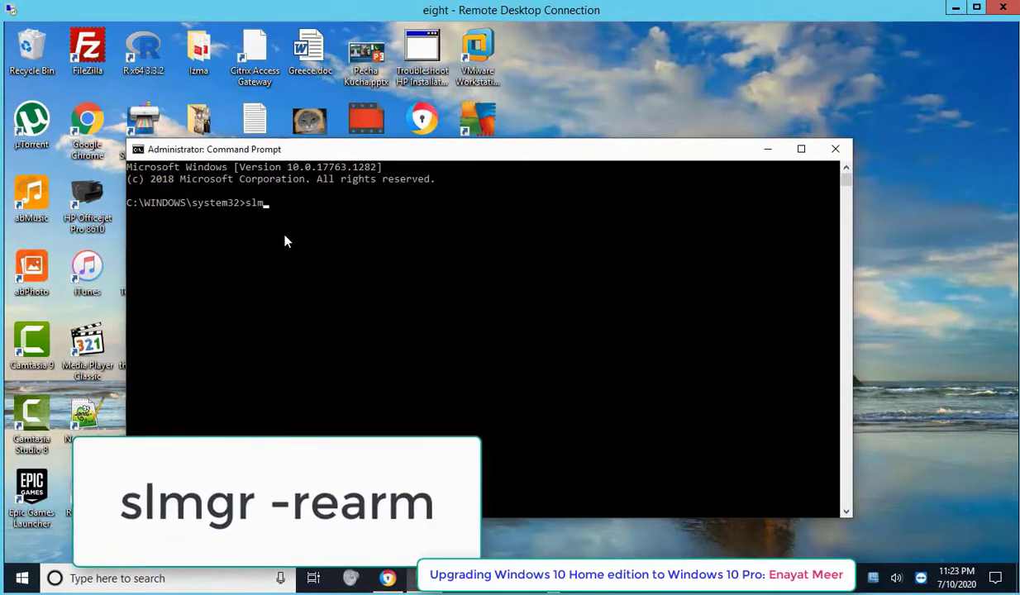
pyautogui.write('gr -')
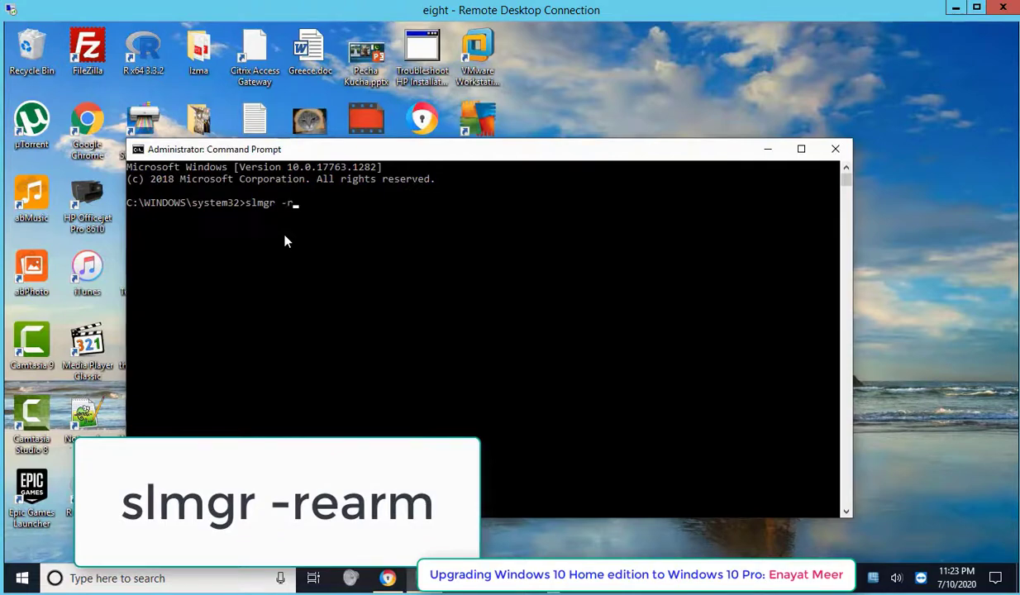
pyautogui.write('rearm')
pyautogui.press('Return')
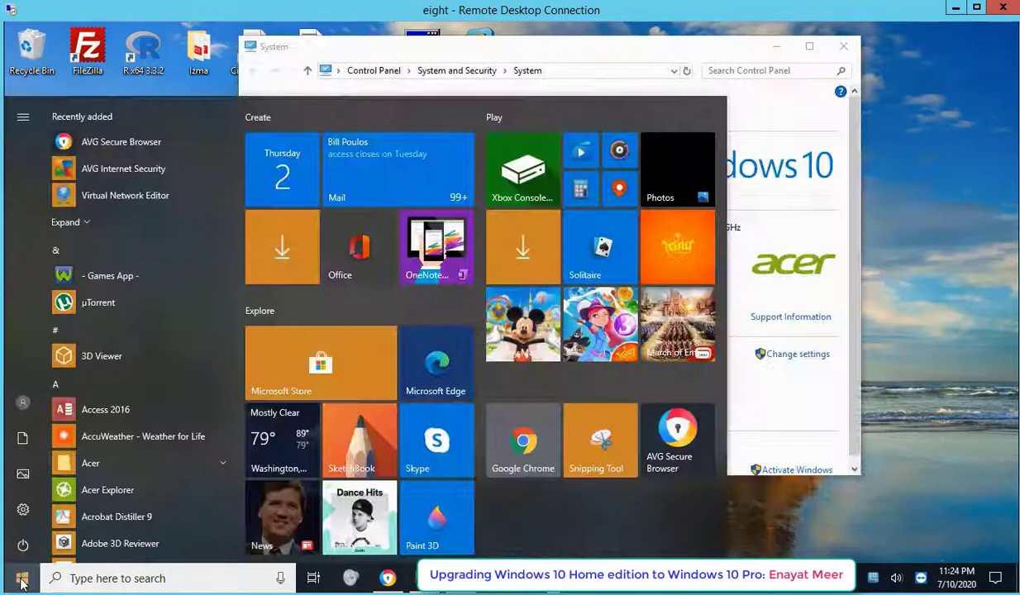
# Step: Run 'control system' from a Command Prompt and scroll to the Windows 10 Pro activation status
pyautogui.rightClick(23, 580)
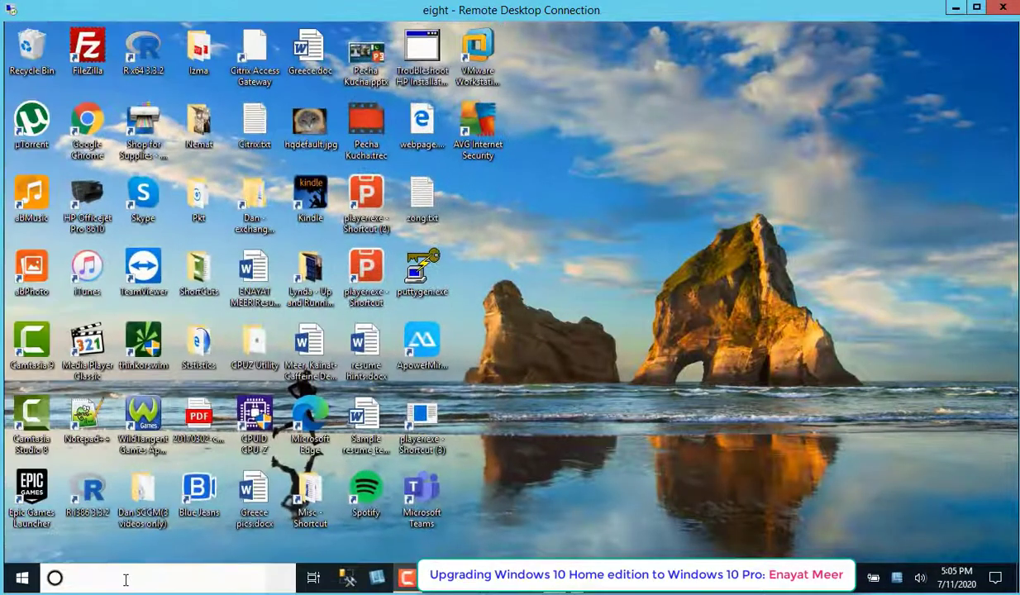
pyautogui.click(125, 578)
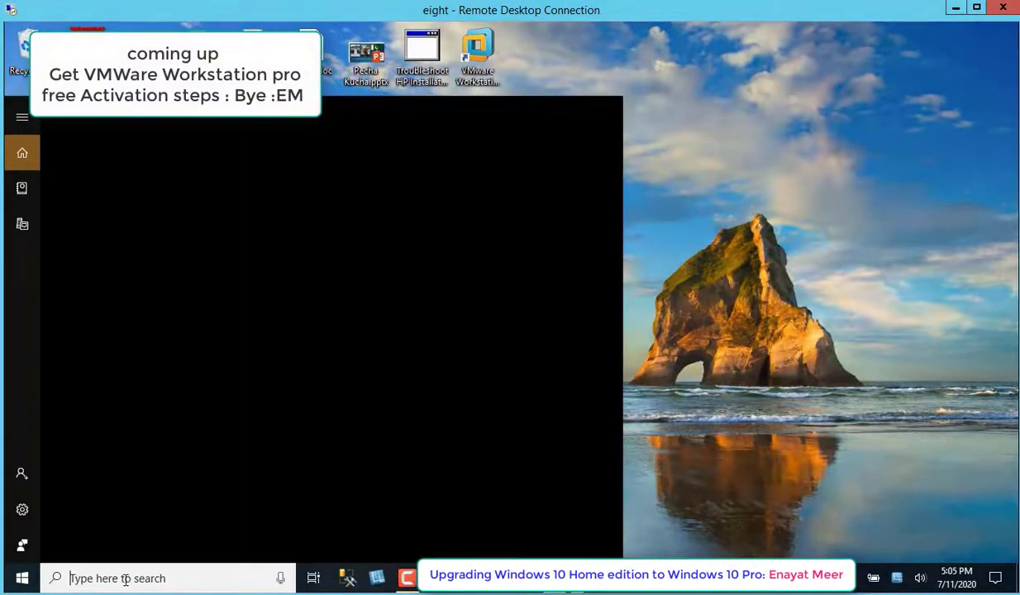
pyautogui.write('cmd')
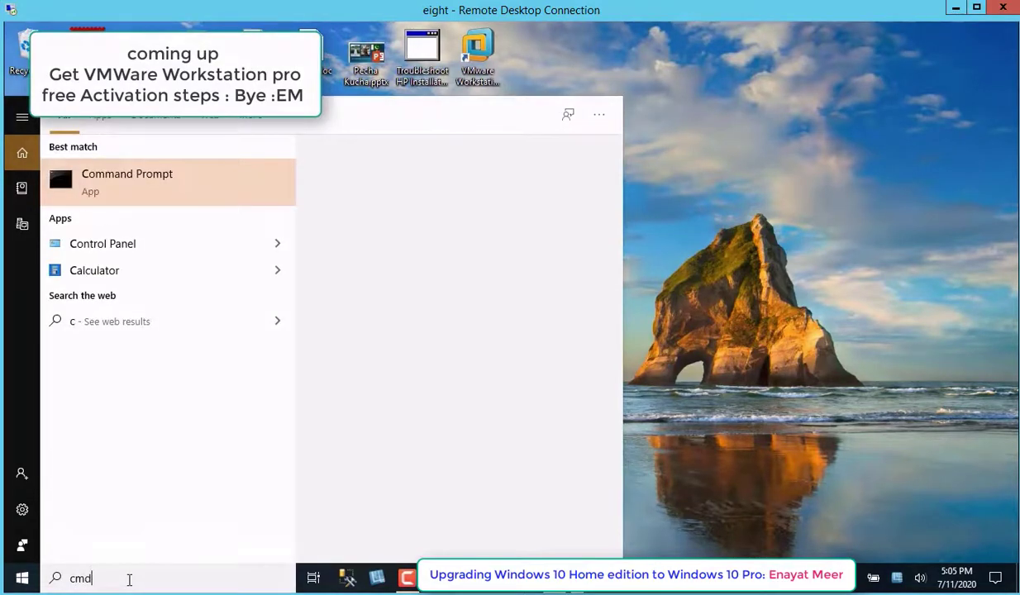
pyautogui.press('Return')
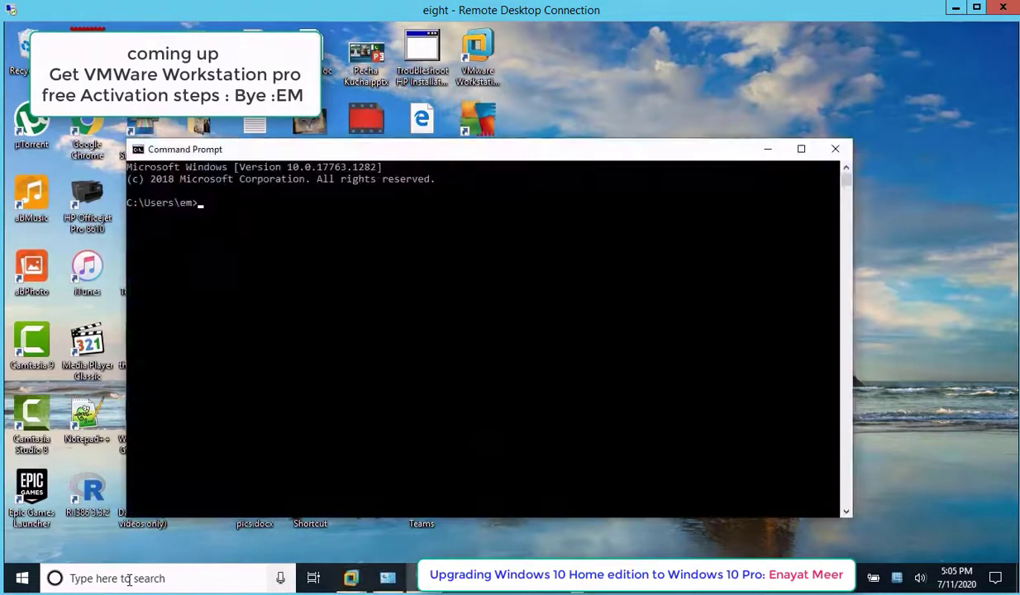
pyautogui.write('co')
pyautogui.write('ntrol system')
pyautogui.press('Return')
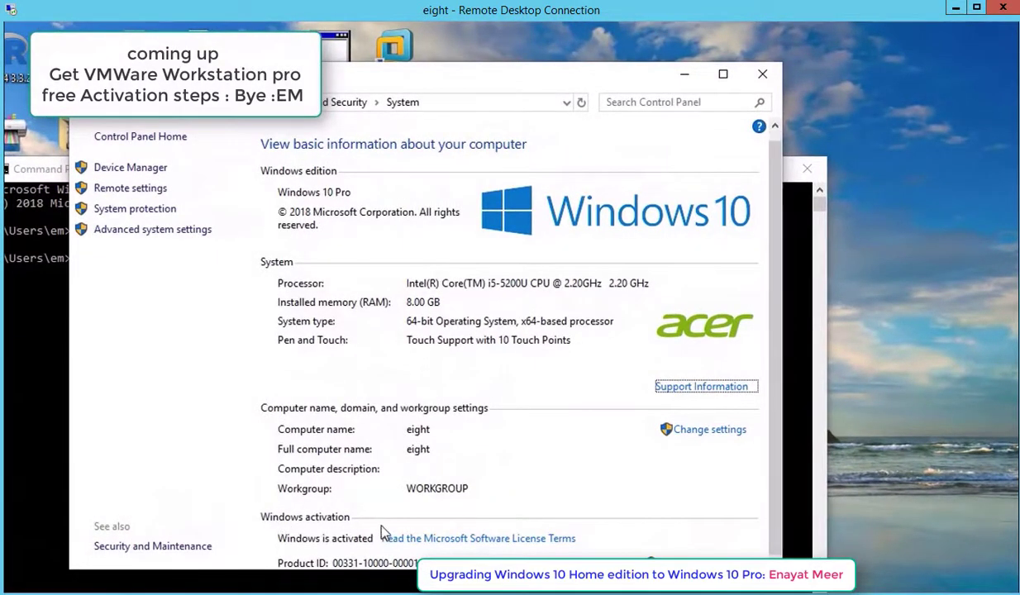
pyautogui.scroll(-1, 380, 529)
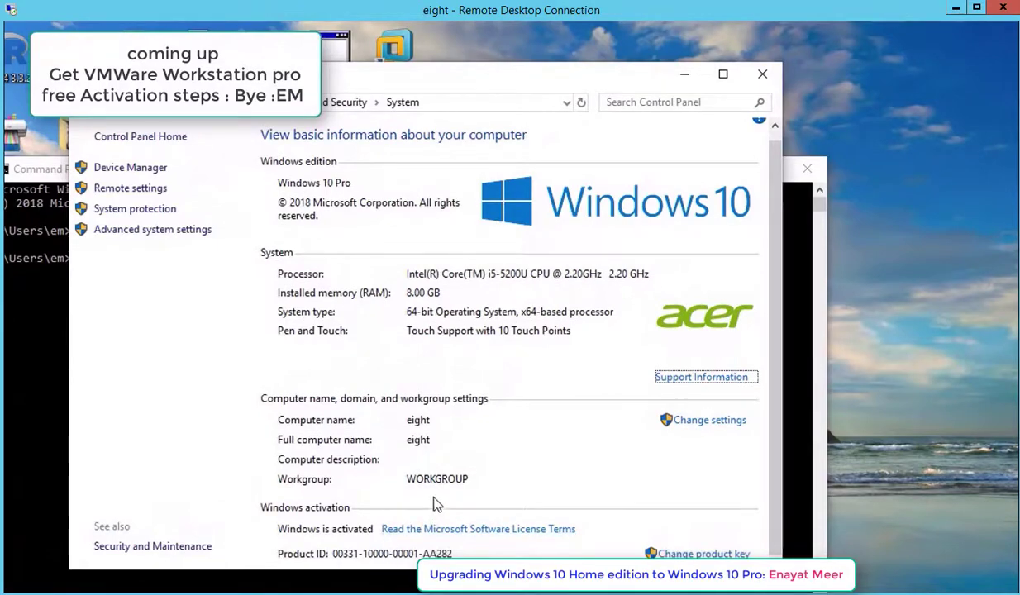